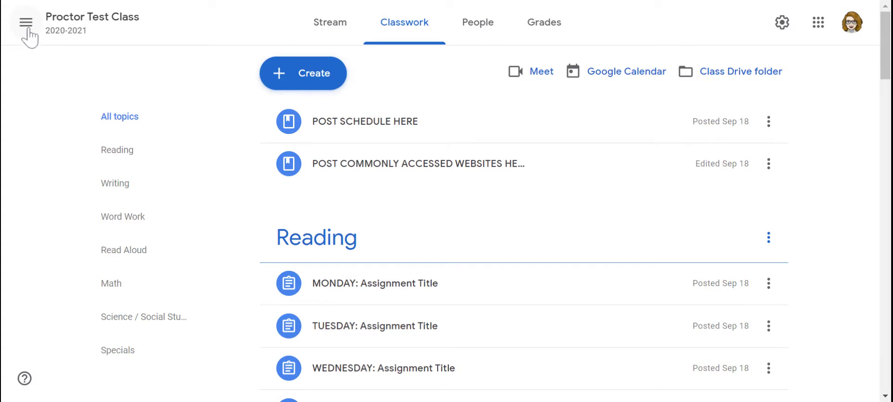
Open the account-wide Classroom settings page.
left_click(27, 28)
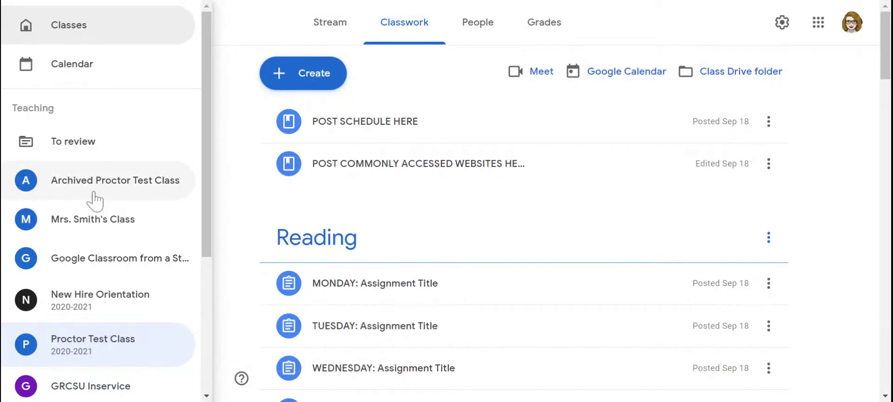
scroll(94, 200, "down", 5)
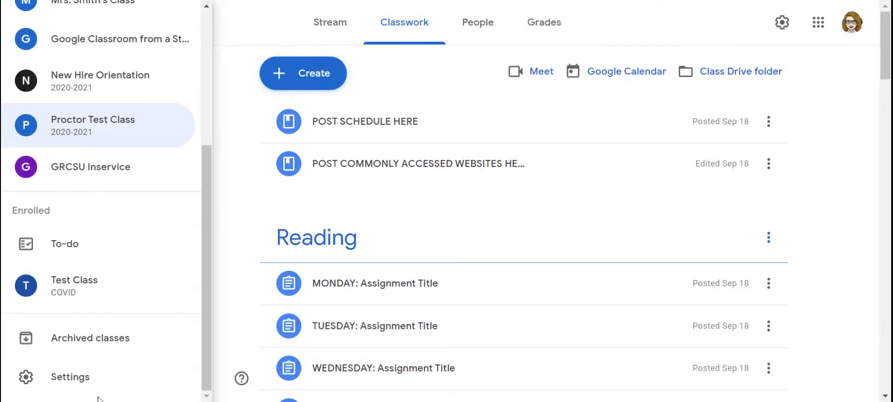
left_click(90, 377)
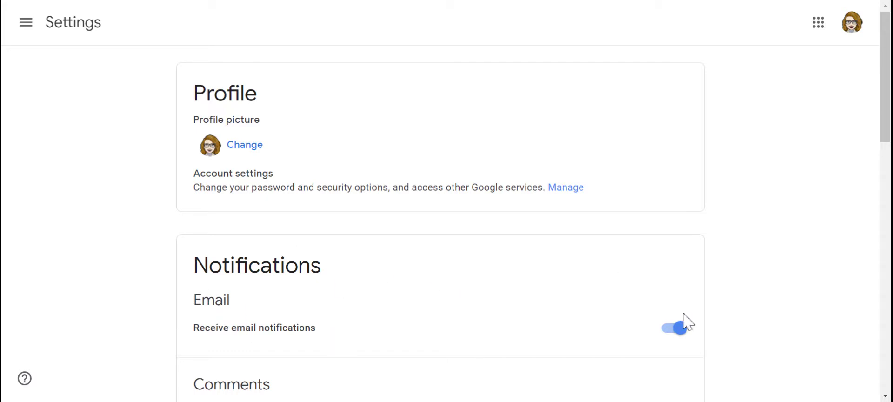
Turn the option to receive email notifications off and back on.
scroll(749, 301, "down", 5)
scroll(749, 303, "up", 1)
scroll(749, 303, "up", 3)
scroll(749, 302, "down", 1)
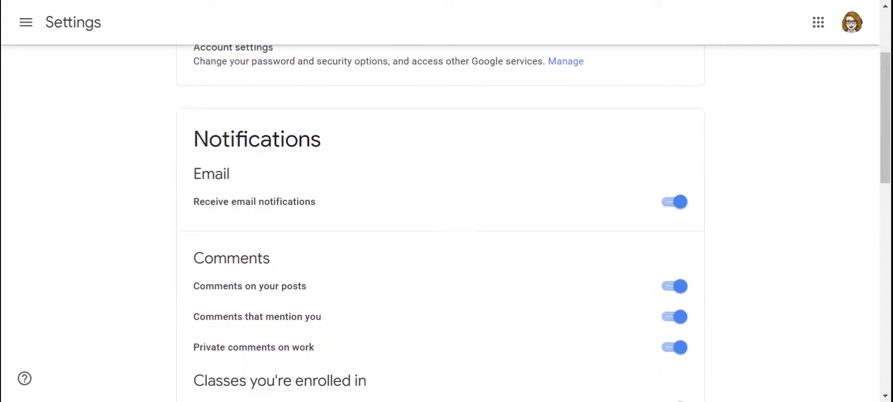
scroll(691, 168, "down", 1)
left_click(680, 161)
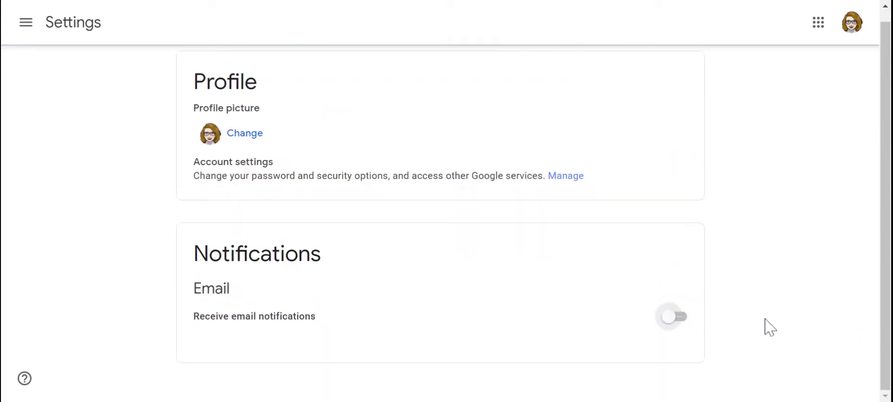
left_click(671, 316)
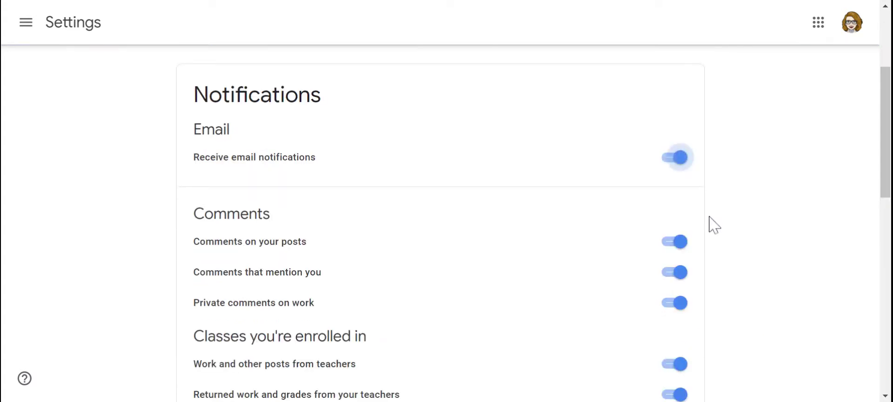
Turn off email notifications for comments on your posts and comments that mention you.
scroll(721, 235, "down", 1)
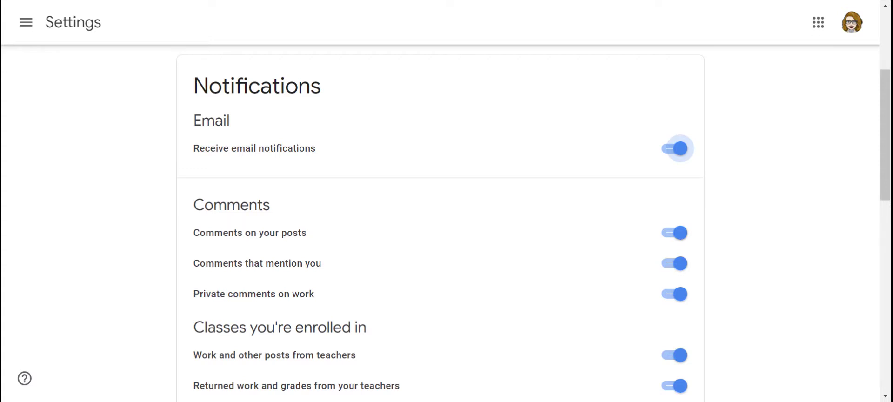
scroll(691, 237, "down", 2)
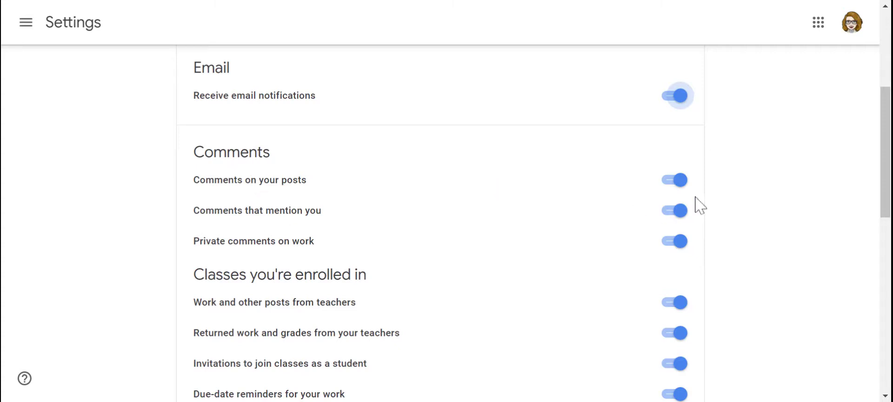
left_click(677, 182)
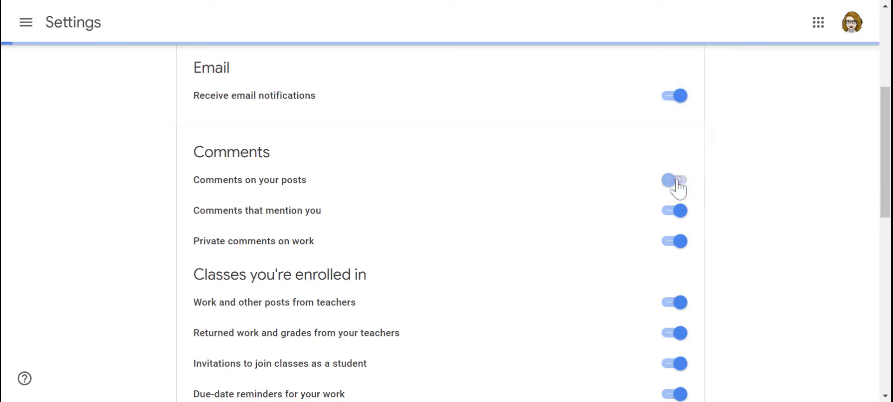
left_click(681, 214)
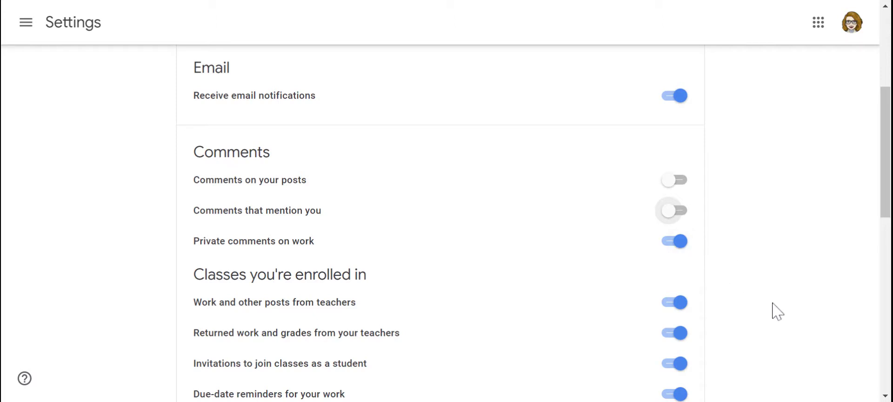
Turn off all four notifications for enrolled classes: teacher posts, returned work and grades, student invitations, and due-date reminders.
scroll(774, 310, "down", 3)
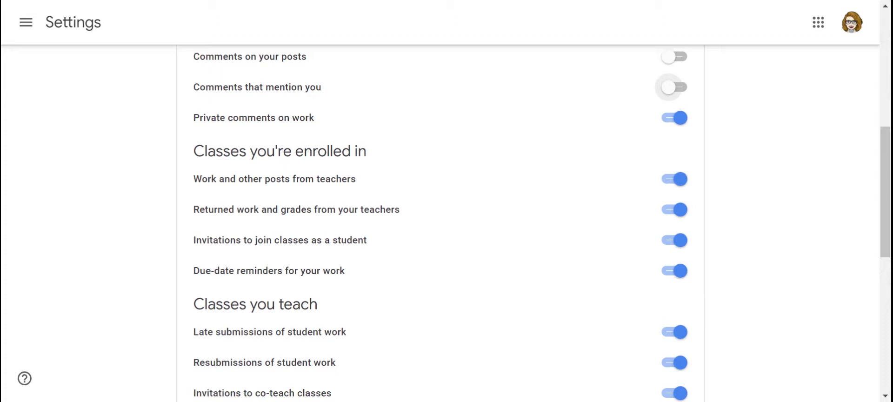
left_click(675, 184)
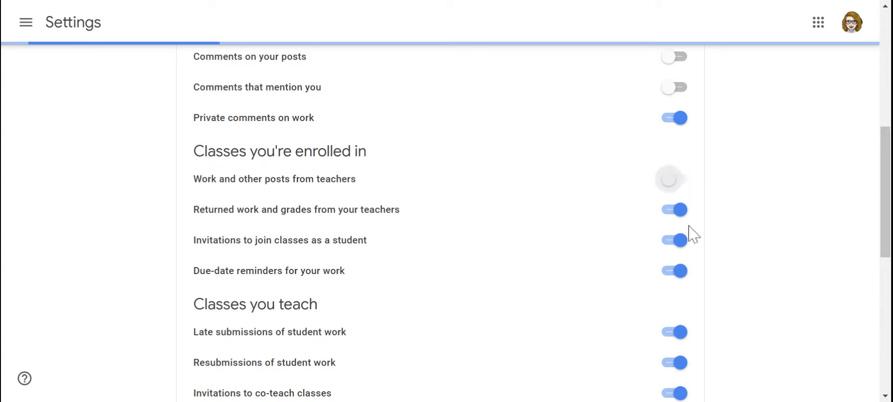
left_click(681, 209)
left_click(679, 241)
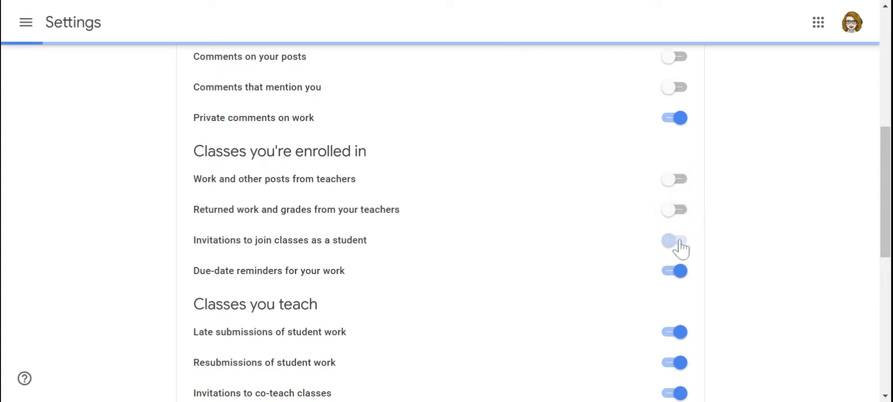
left_click(680, 274)
Turn off all four notifications for classes you teach: late submissions, resubmissions, co-teach invitations, and scheduled post published or failed.
scroll(683, 281, "down", 4)
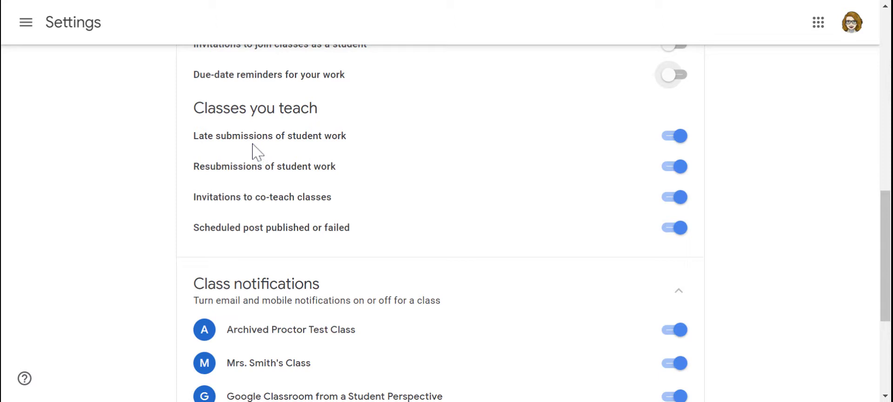
left_click(677, 139)
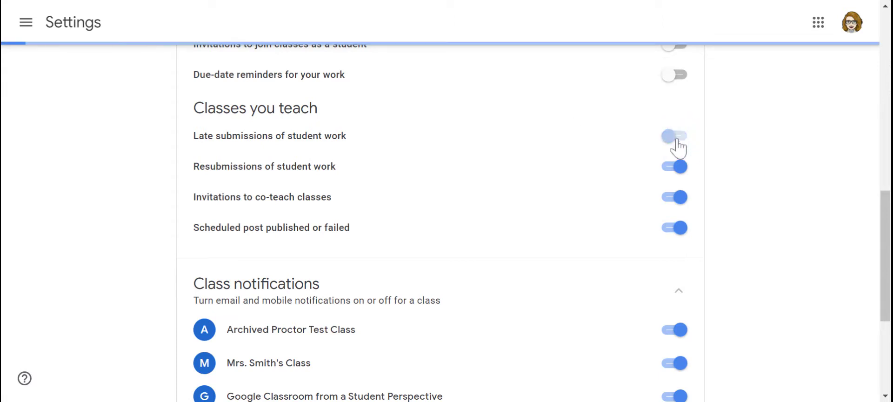
left_click(680, 166)
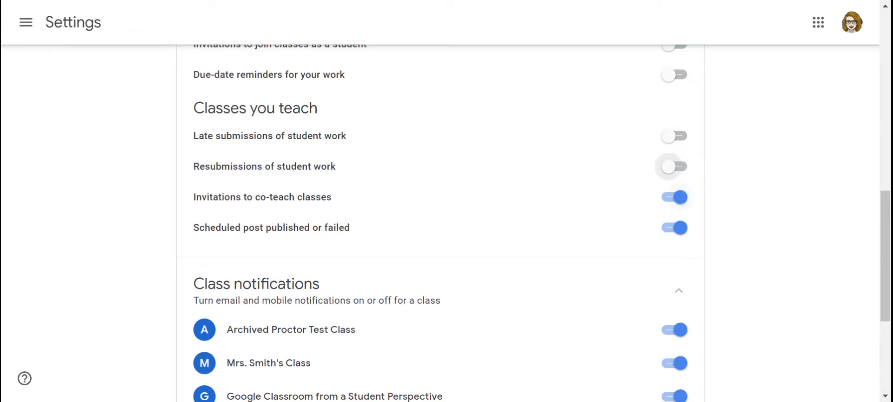
left_click(680, 197)
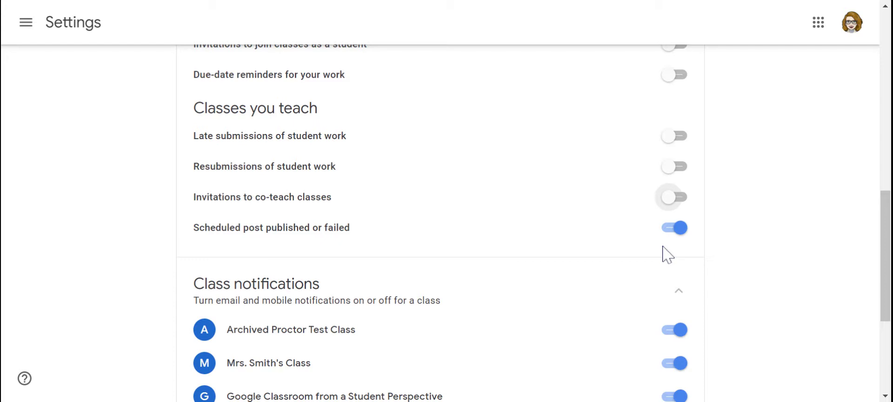
left_click(679, 228)
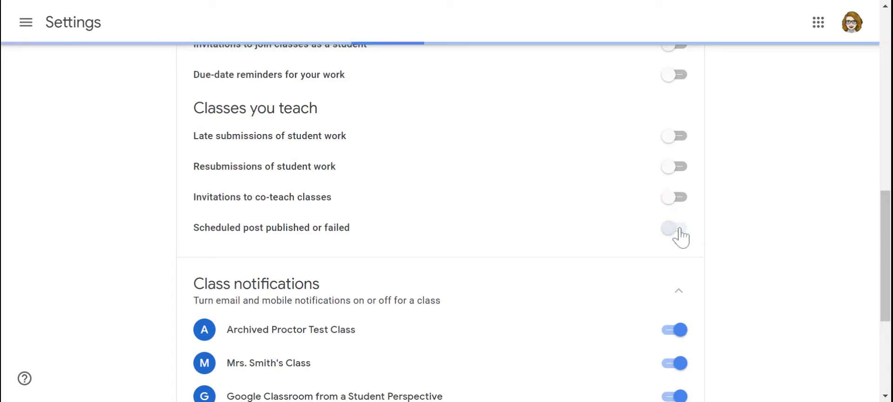
Collapse and re-expand the class notifications list.
scroll(679, 235, "down", 2)
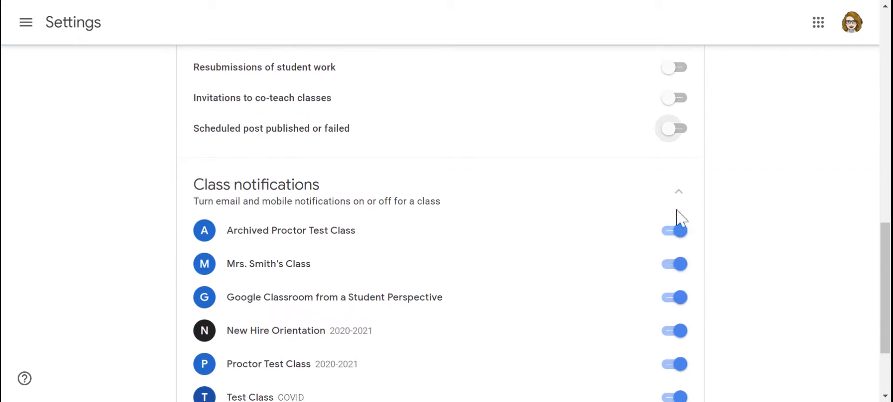
left_click(678, 193)
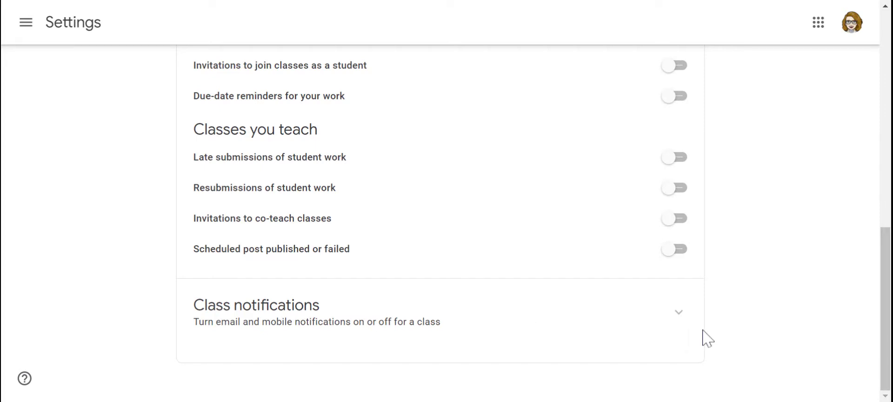
left_click(674, 321)
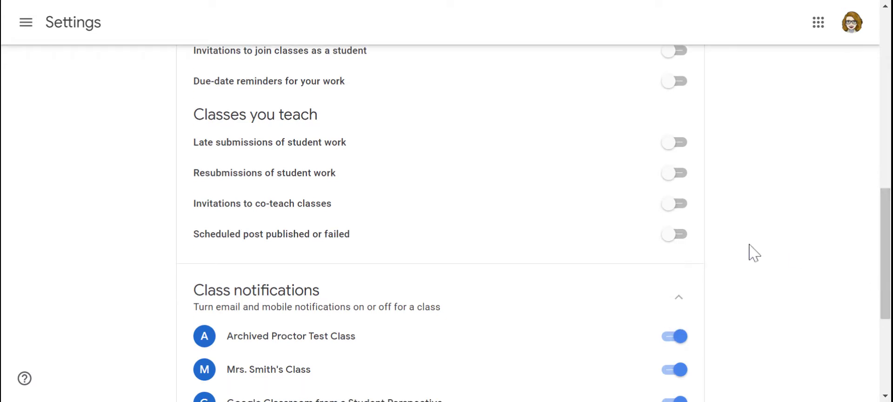
Turn off class notifications for every listed class except Proctor Test Class 2020-2021.
scroll(733, 253, "down", 5)
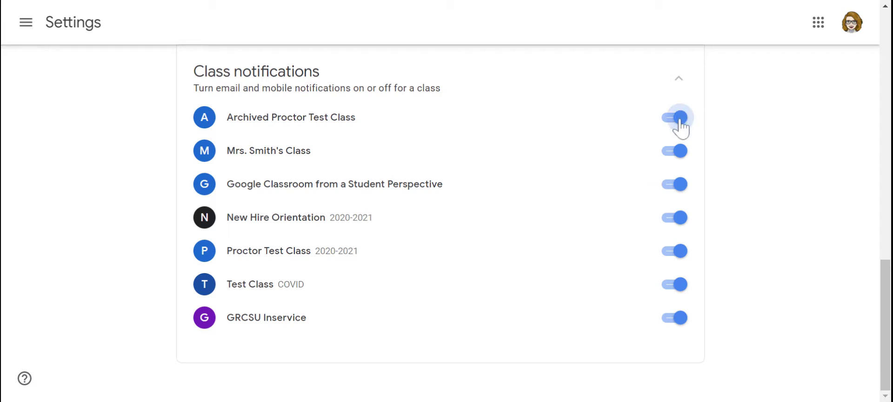
left_click(679, 157)
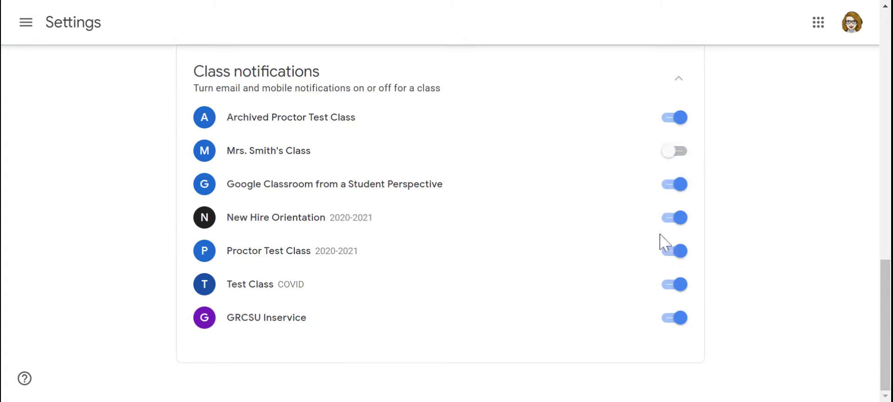
left_click(676, 185)
left_click(678, 217)
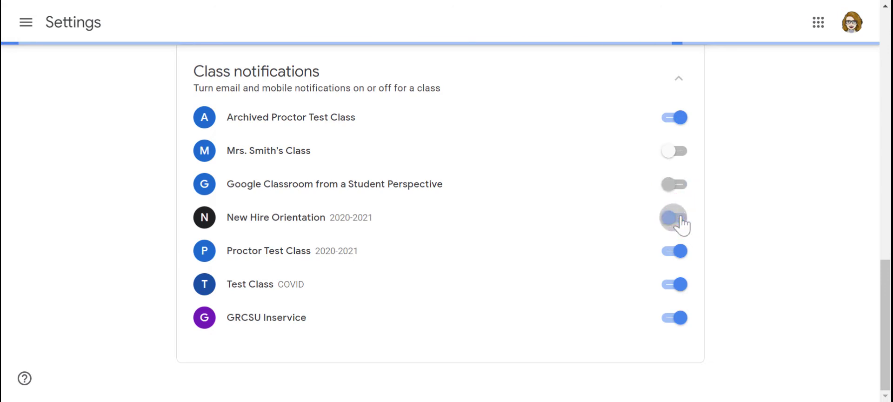
left_click(675, 286)
left_click(676, 320)
left_click(677, 118)
scroll(792, 113, "up", 7)
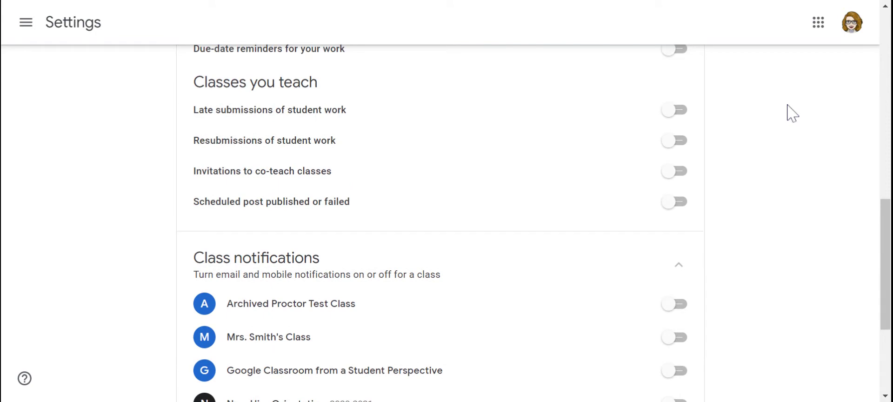
scroll(641, 261, "down", 8)
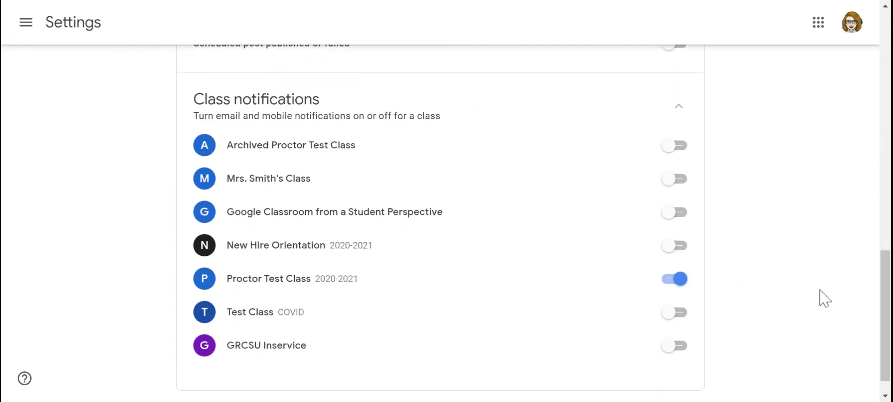
scroll(827, 300, "down", 1)
scroll(827, 300, "up", 15)
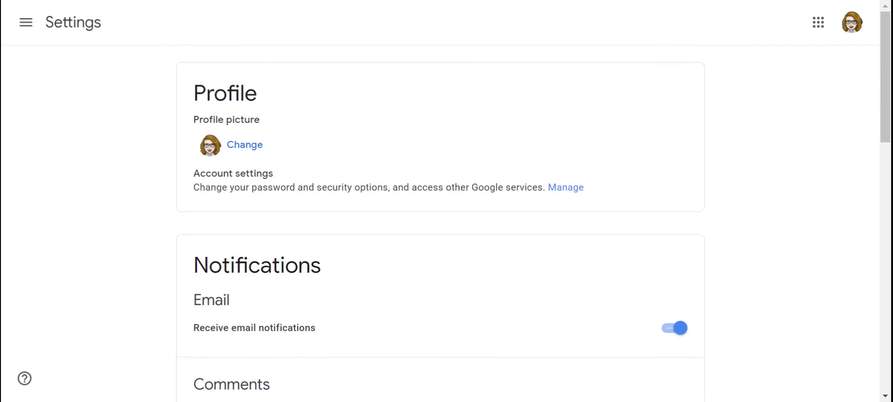